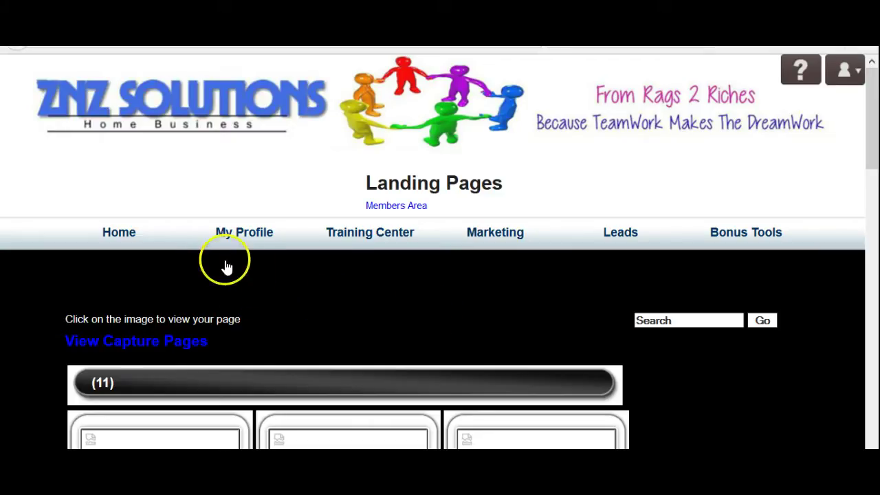
Go to the Members Area and open the list of capture pages.
mouse_move(143, 241)
click(370, 234)
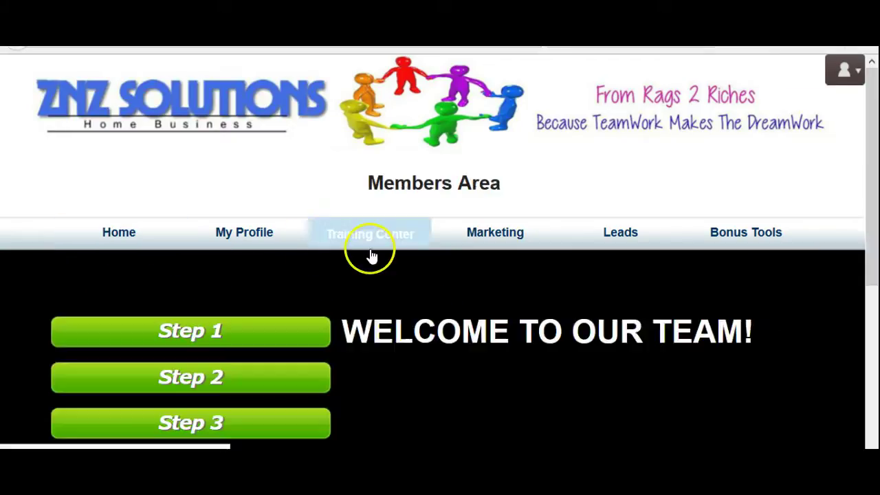
scroll(377, 260, down, 1)
scroll(378, 260, down, 1)
mouse_move(456, 149)
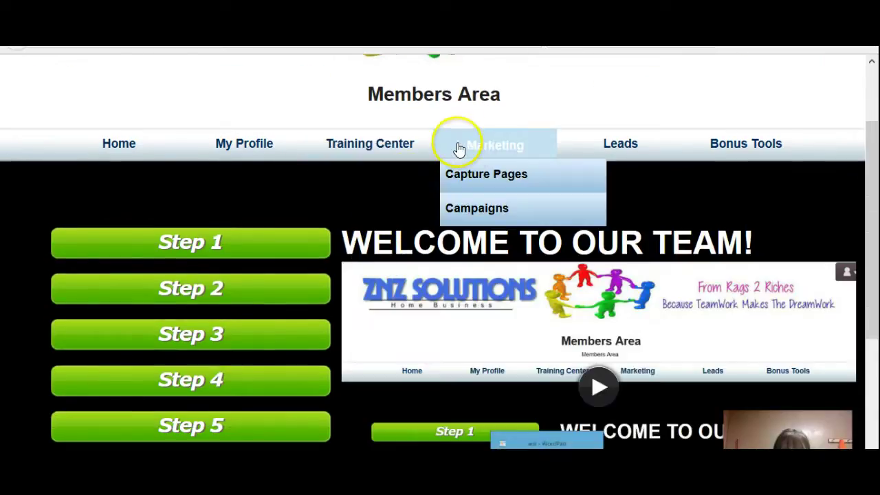
click(500, 174)
scroll(467, 204, down, 3)
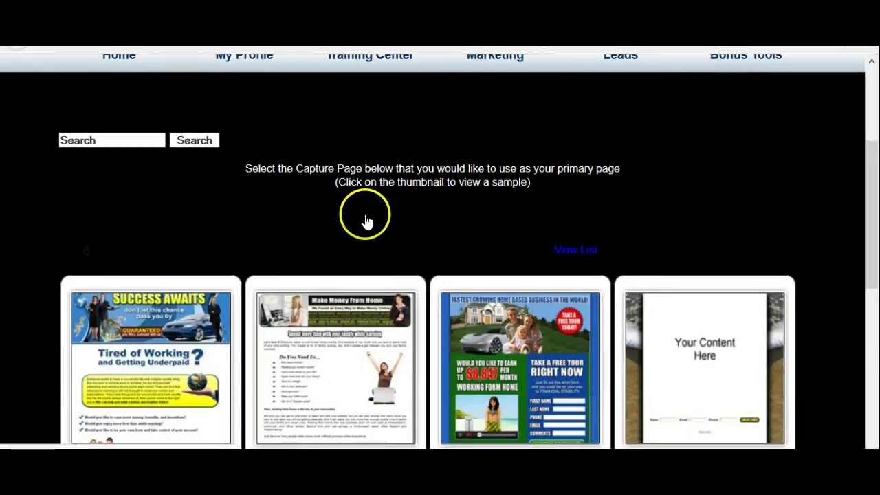
Open the ZNZ Solutions Hangout page and copy its web address.
click(468, 220)
scroll(468, 219, down, 7)
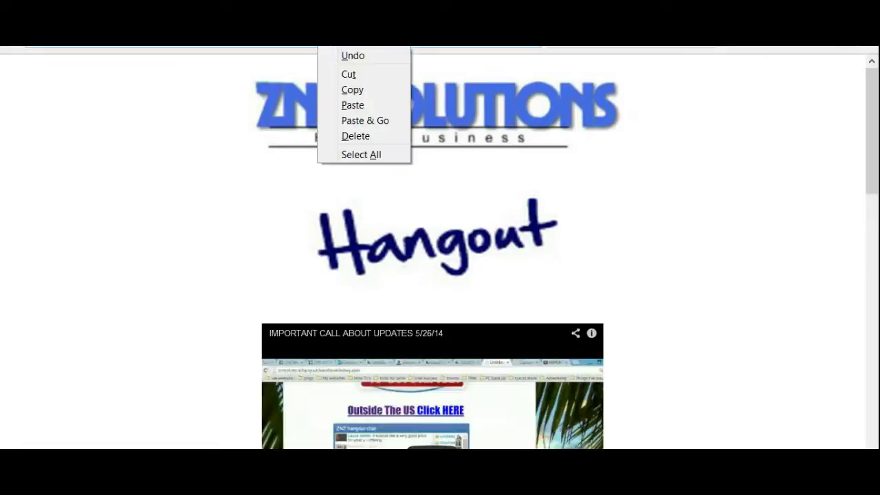
click(344, 89)
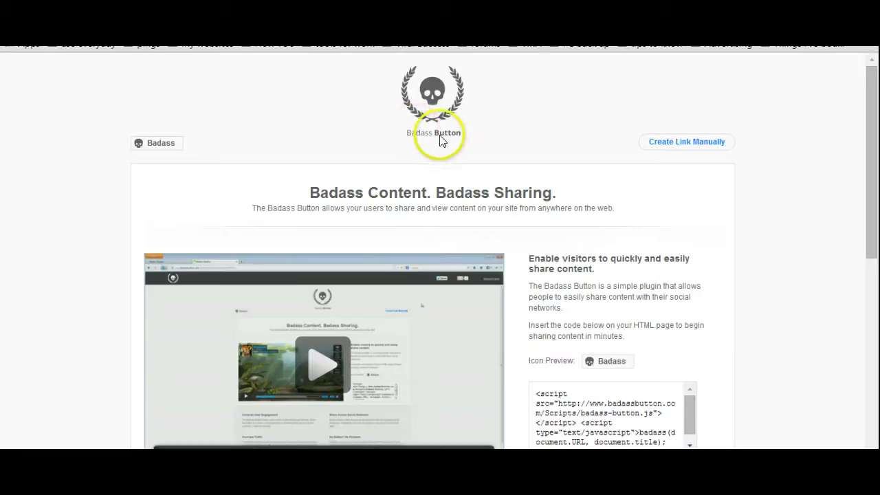
Open the Badass Button form for creating a shareable link manually.
click(670, 147)
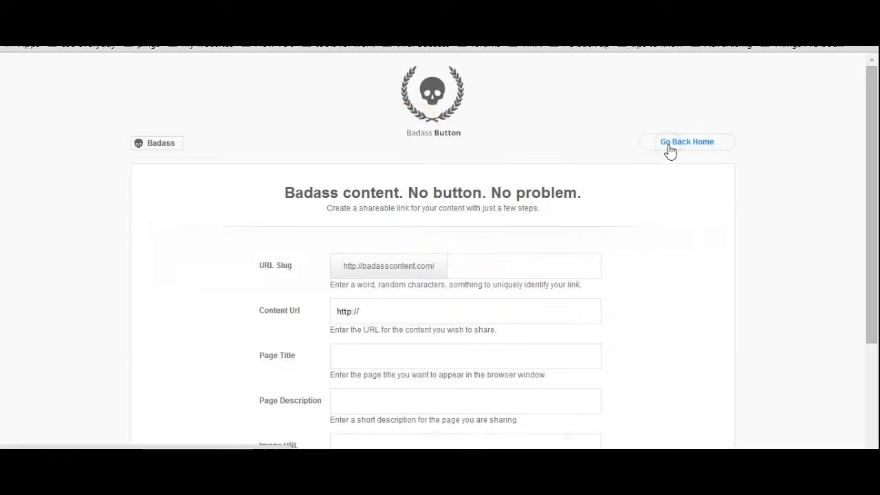
scroll(514, 261, down, 1)
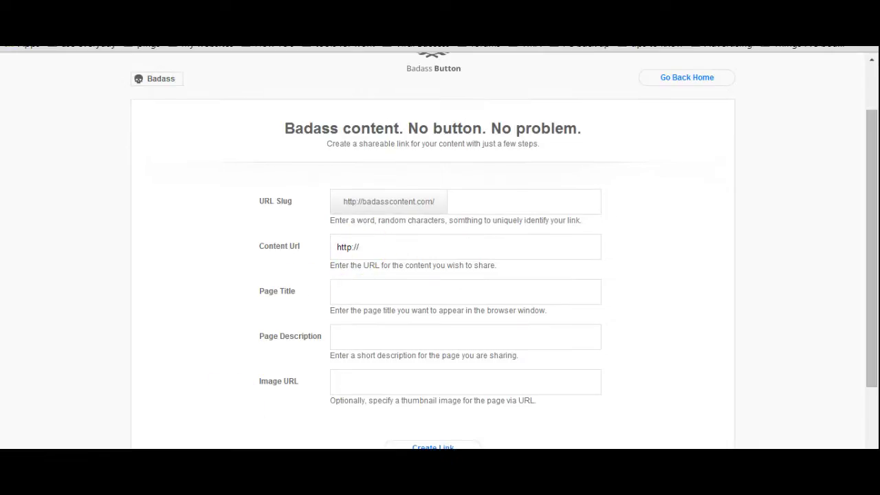
click(228, 49)
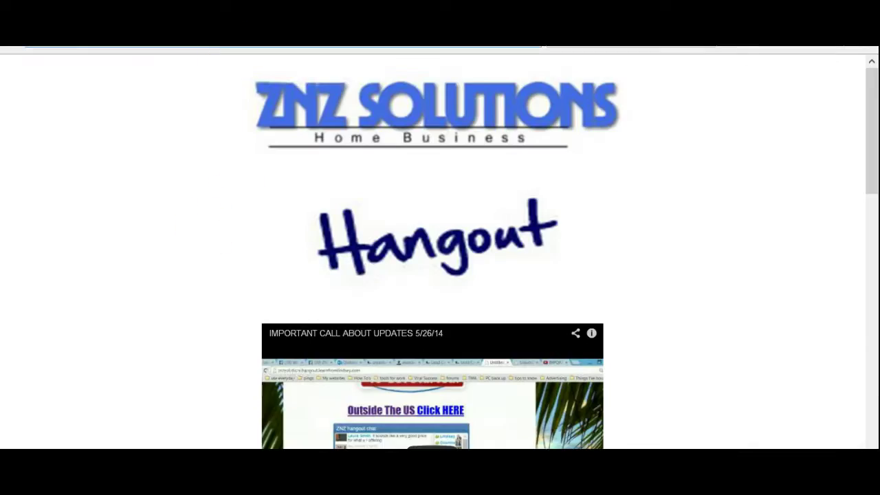
click(213, 445)
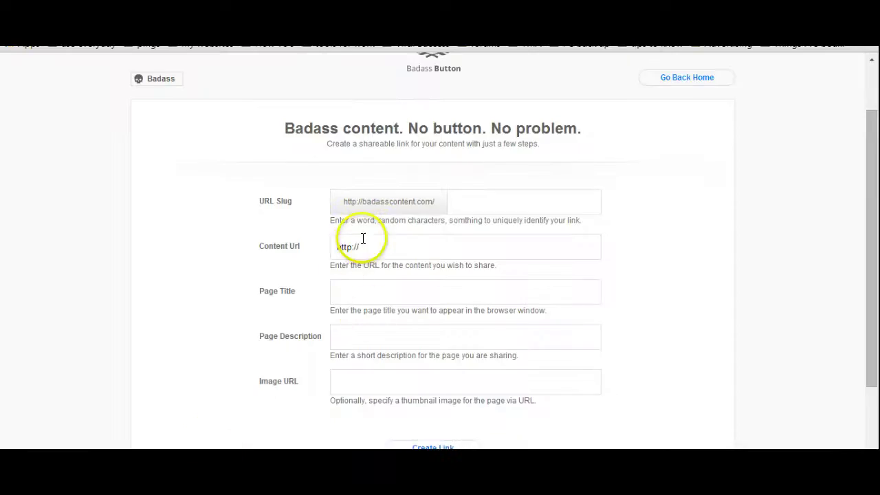
Replace the default Content Url with the copied Hangout page address.
drag(363, 248, 328, 248)
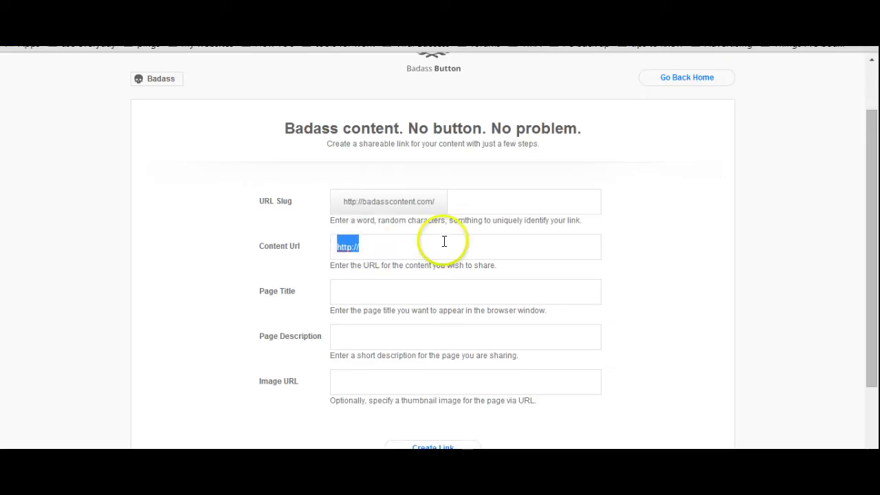
key(BackSpace)
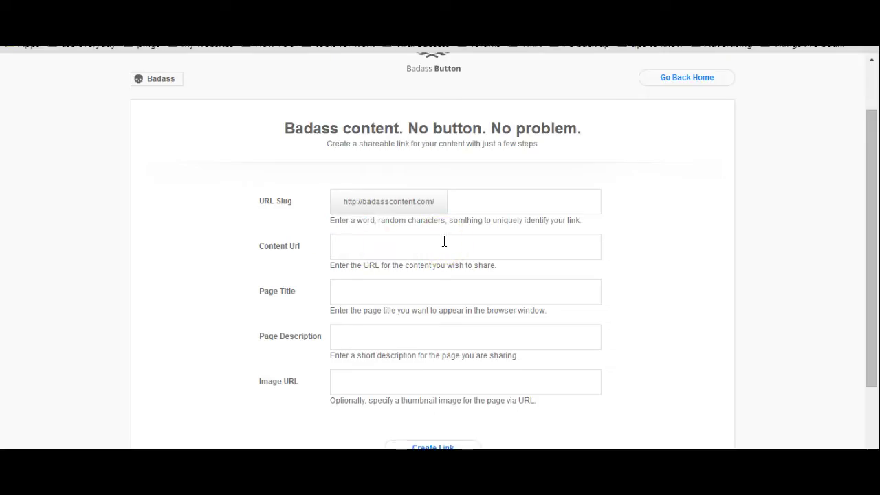
key(ctrl+v)
click(627, 247)
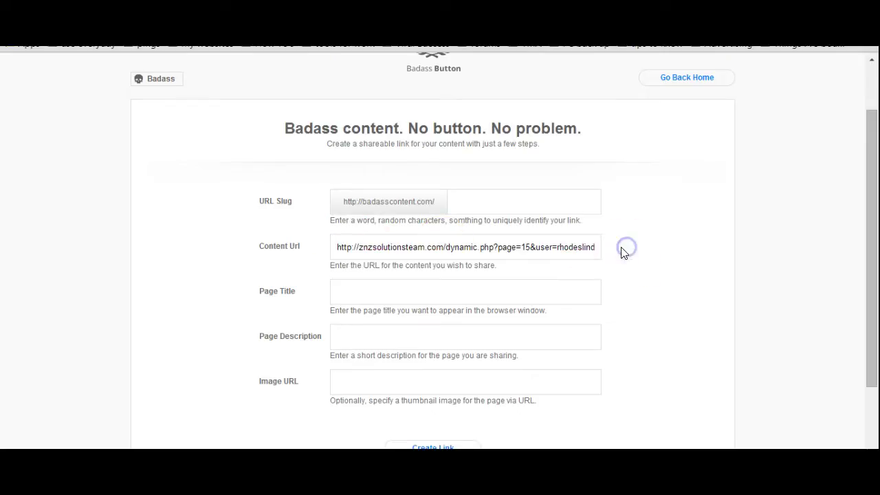
Try "znz solutions hangout" as the URL slug.
click(494, 202)
click(494, 202)
text(znz solutions hangout)
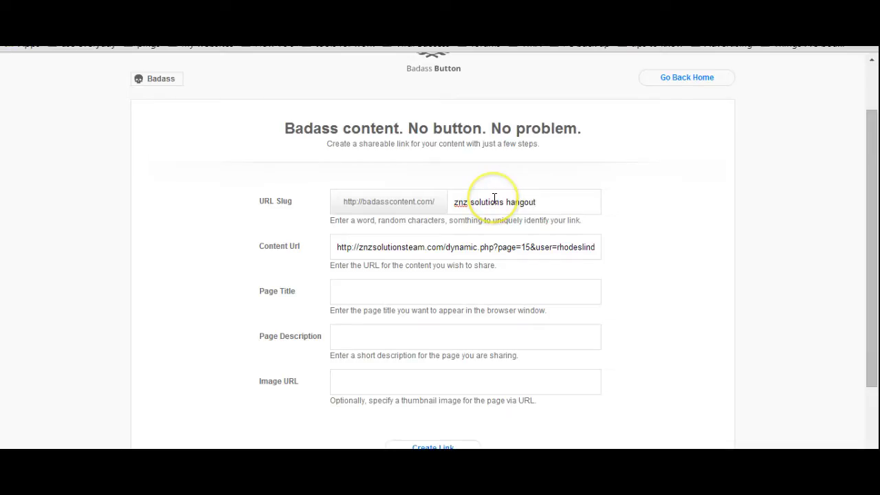
scroll(509, 210, down, 1)
click(502, 232)
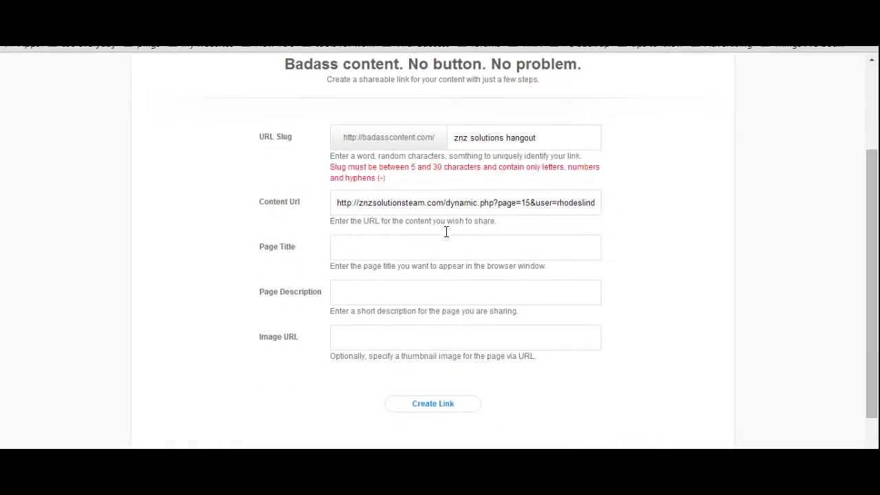
Replace the URL slug with "znzsolutionshangout1".
drag(584, 134, 479, 149)
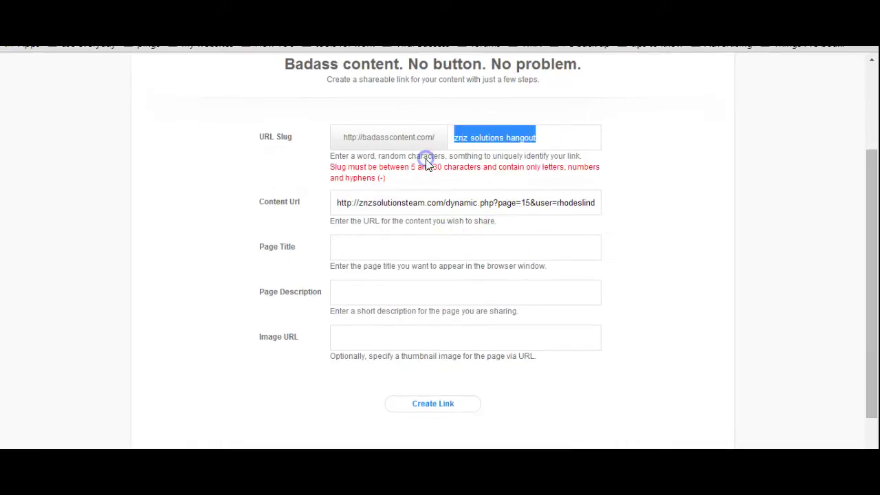
text(znzsolution)
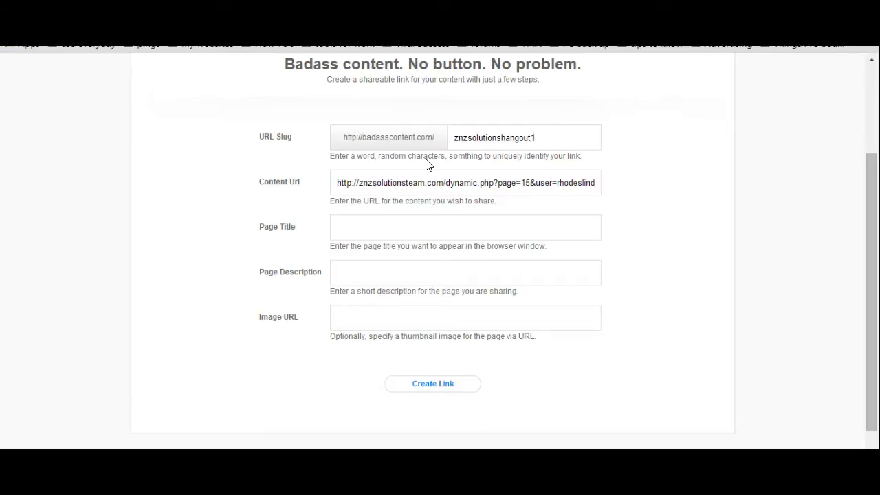
click(500, 269)
Enter "ZNZ Solutions Team Hangout" as the page title and "FREE training" as the page description.
click(452, 229)
text(ZNZ Solutions Team Hangout)
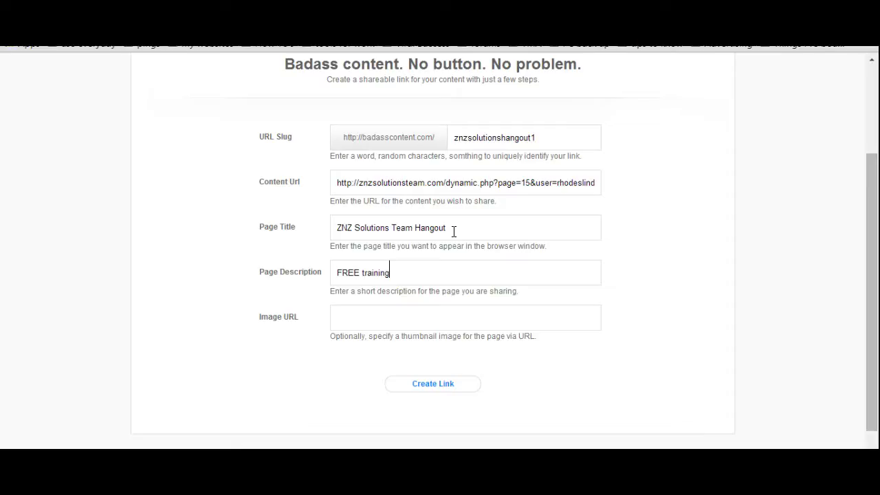
click(465, 308)
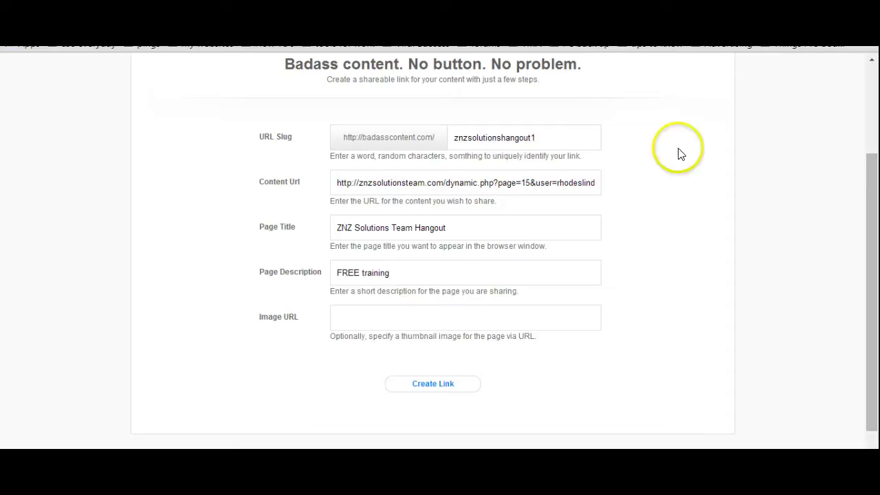
Open Google Images in a new browser tab and search for "Free Training".
key(ctrl+t)
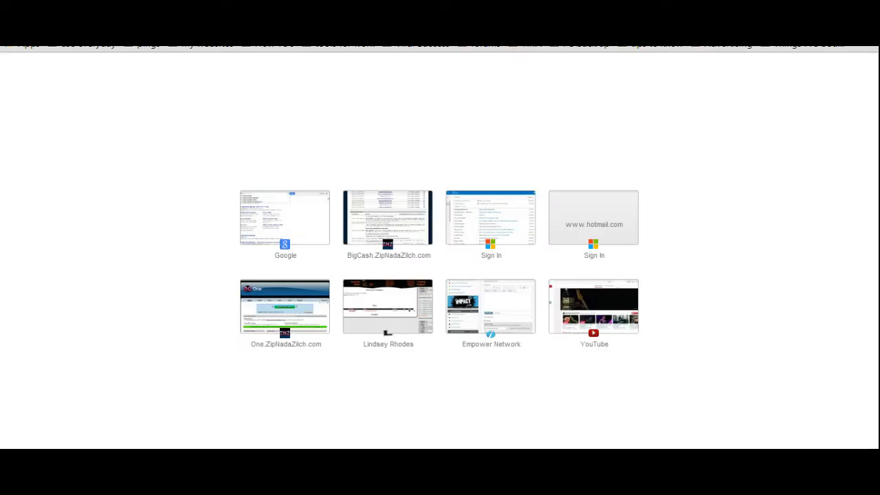
text(www.goo)
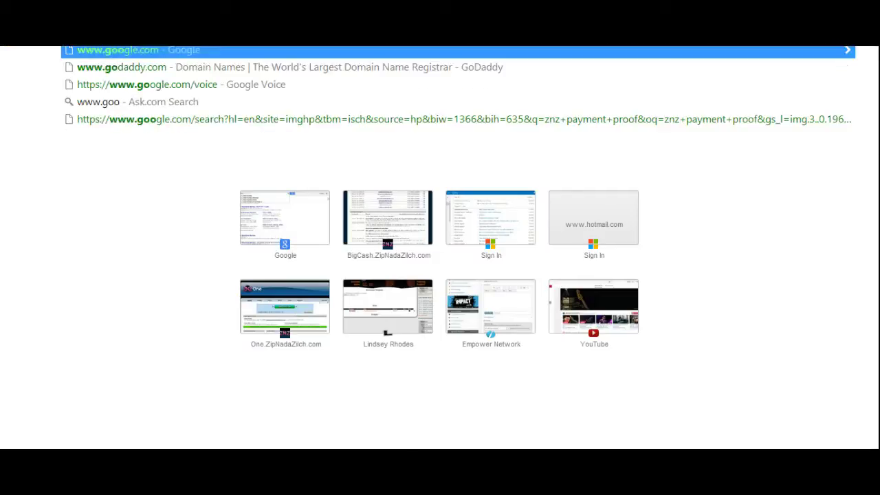
key(Return)
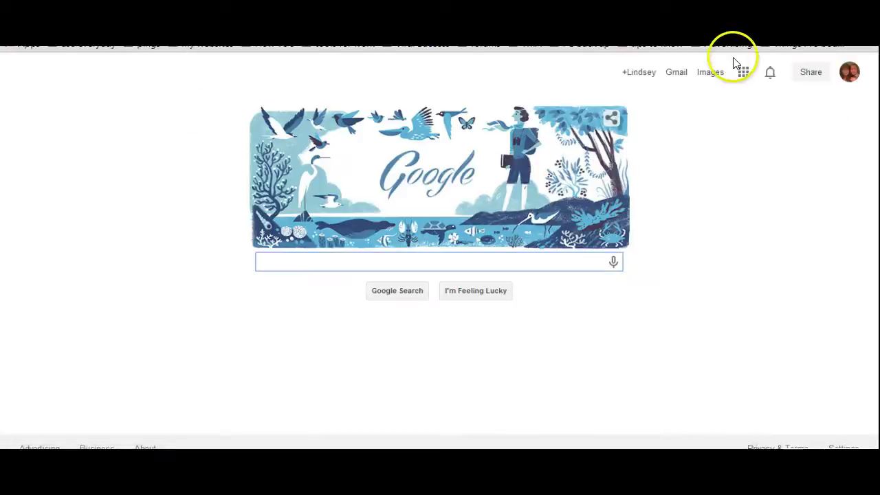
click(712, 73)
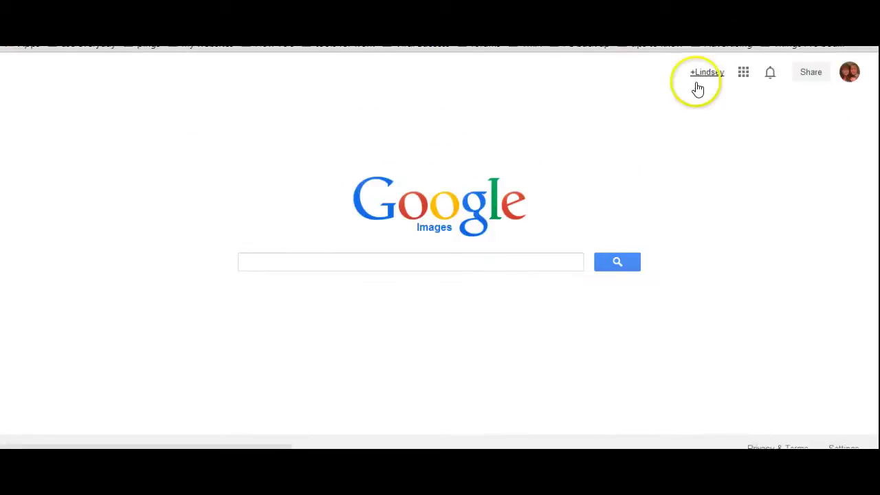
click(454, 260)
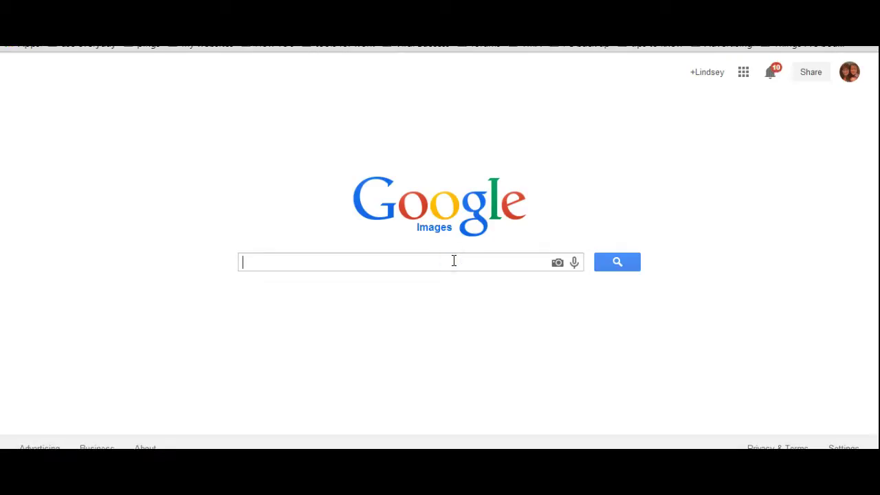
text(Free Tr)
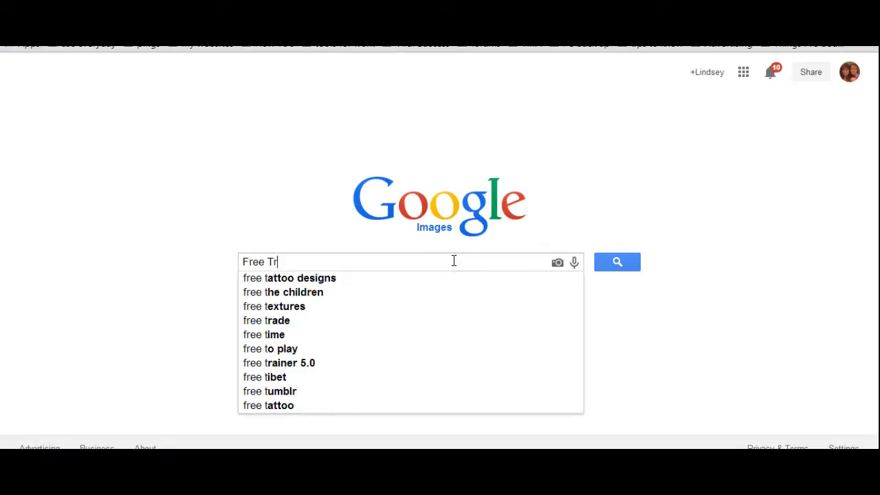
text(aining)
key(Return)
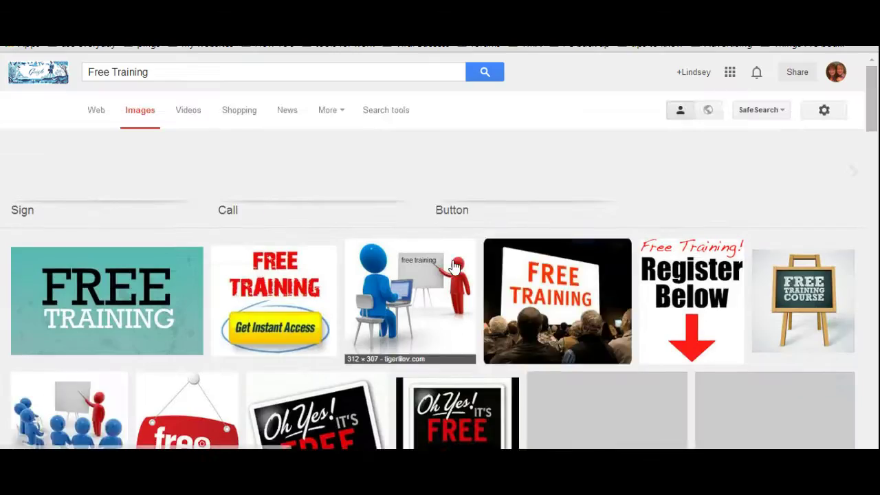
Save the "FREE TRAINING Get Instant Access" image to the Pictures folder as a JPEG named Free-Training.
scroll(454, 267, down, 1)
click(268, 268)
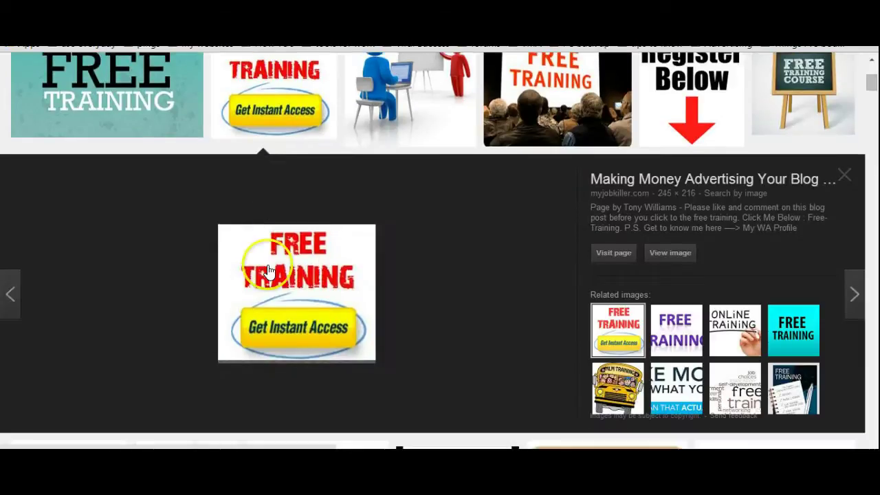
right_click(268, 269)
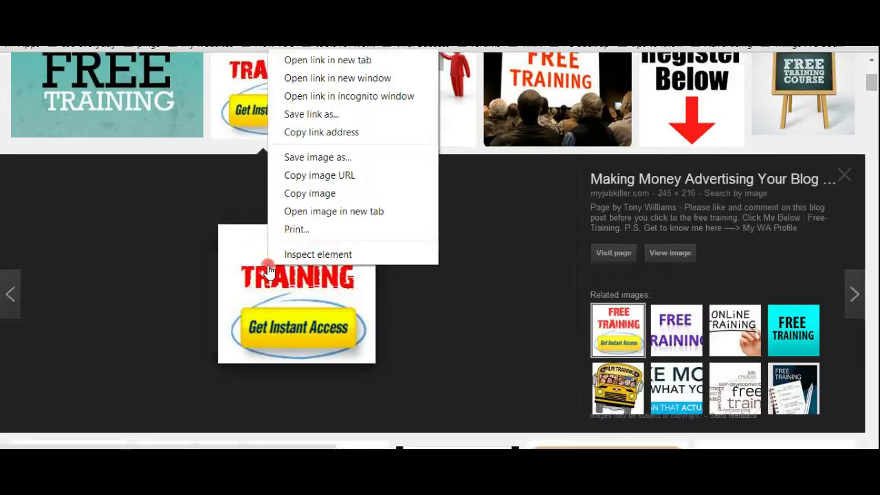
click(317, 158)
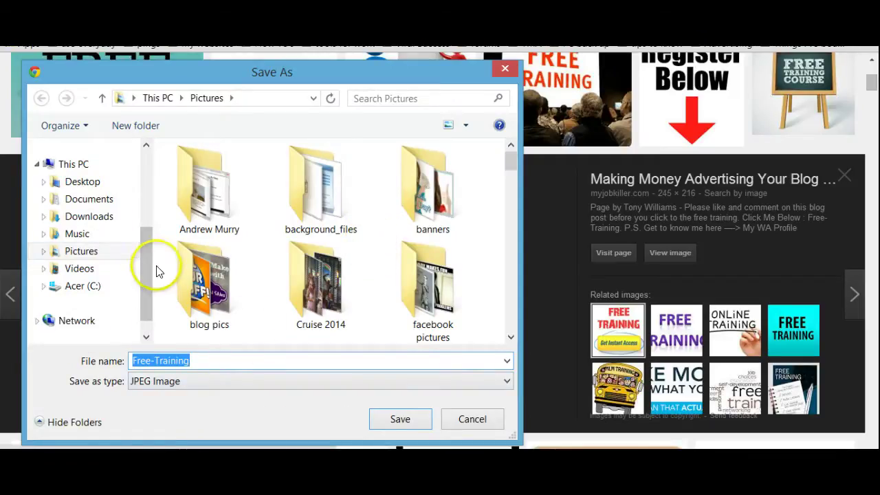
click(94, 255)
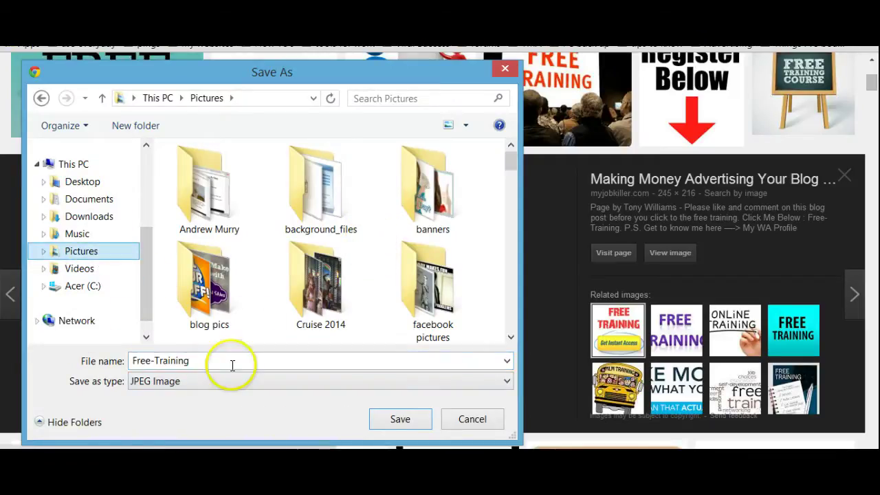
click(401, 419)
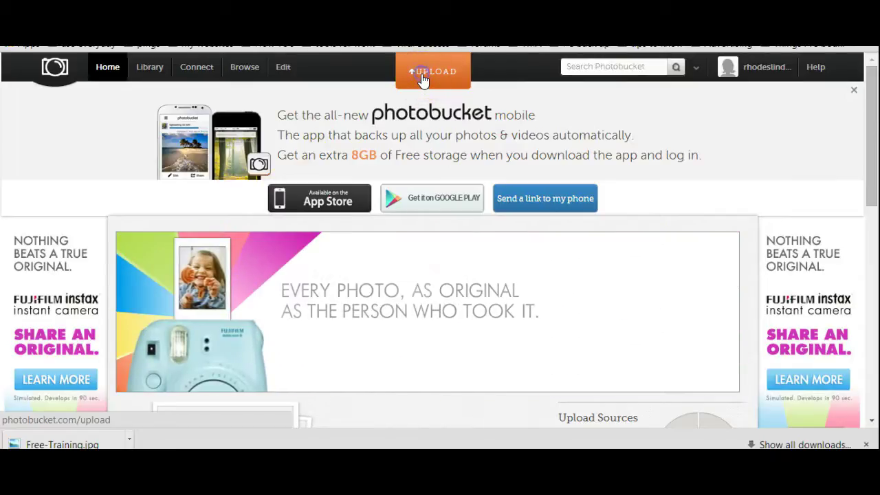
Upload Free-Training.jpg to Your Bucket on Photobucket and open the uploaded photo.
click(419, 81)
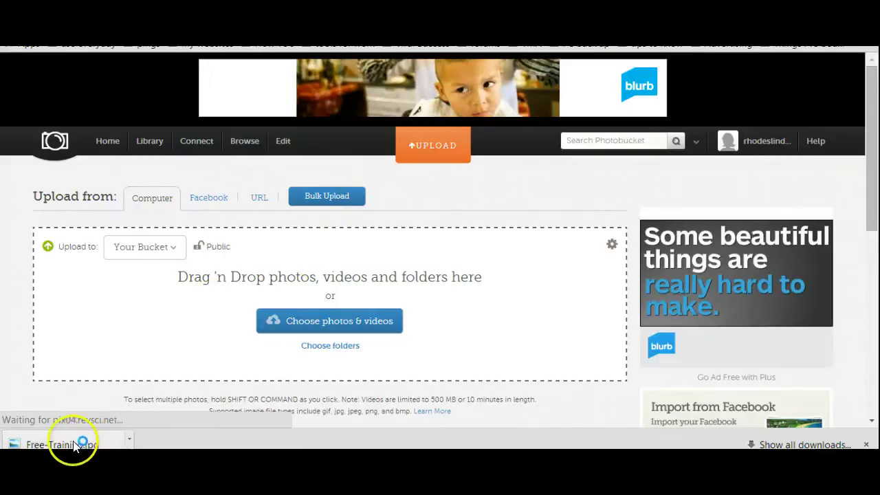
drag(59, 440, 310, 285)
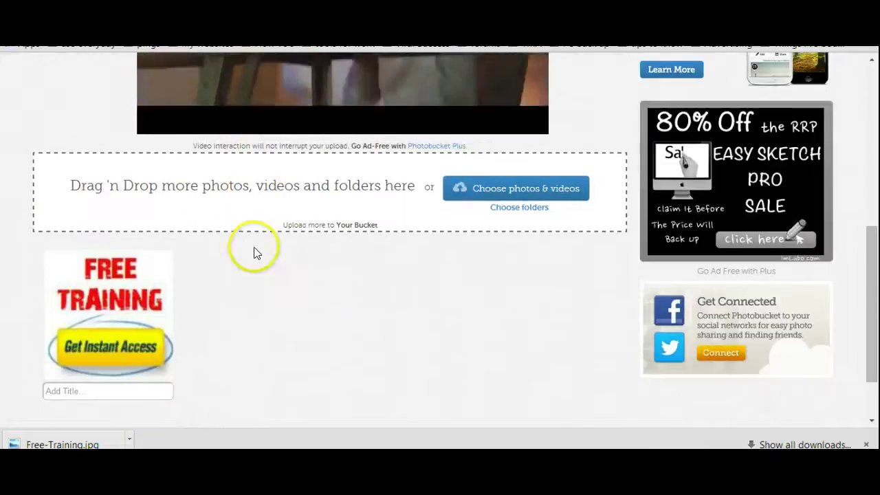
click(98, 308)
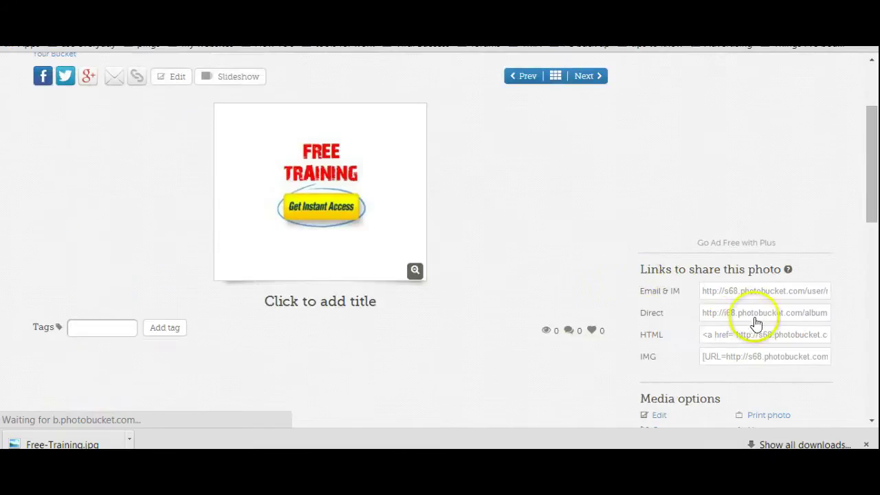
Copy the photo's direct link and paste it as the Image URL in the Badass Button link form.
click(735, 315)
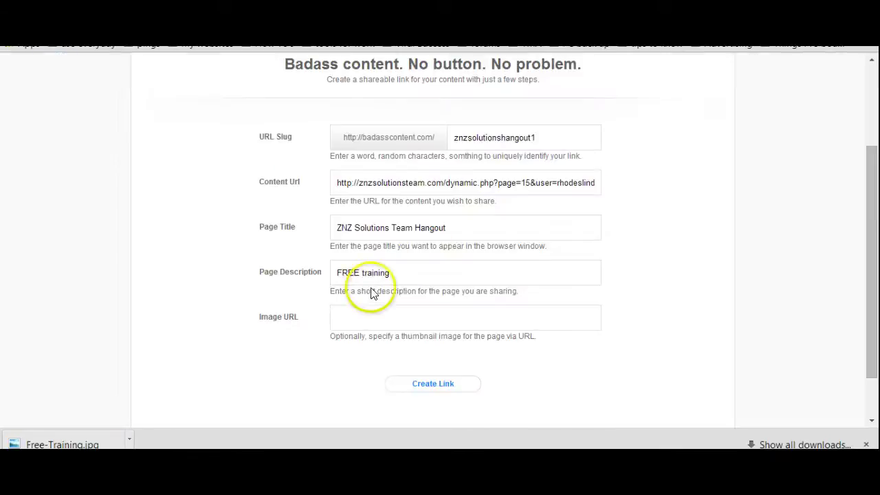
click(355, 316)
text(ucket.com/albums/i11/rhodeslindsey/Free-Training_zps5964165b.jpg)
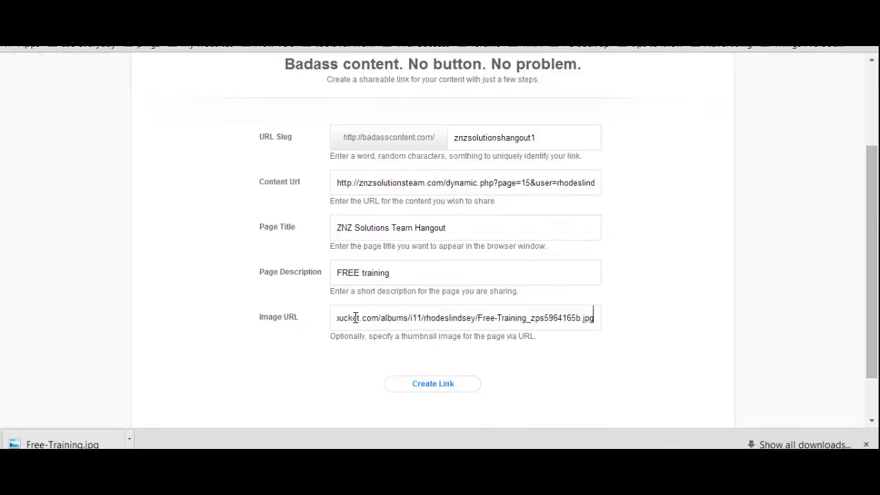
Create the Badass Button link, copy its badasscontent.com address from the share message, and close the message.
click(435, 383)
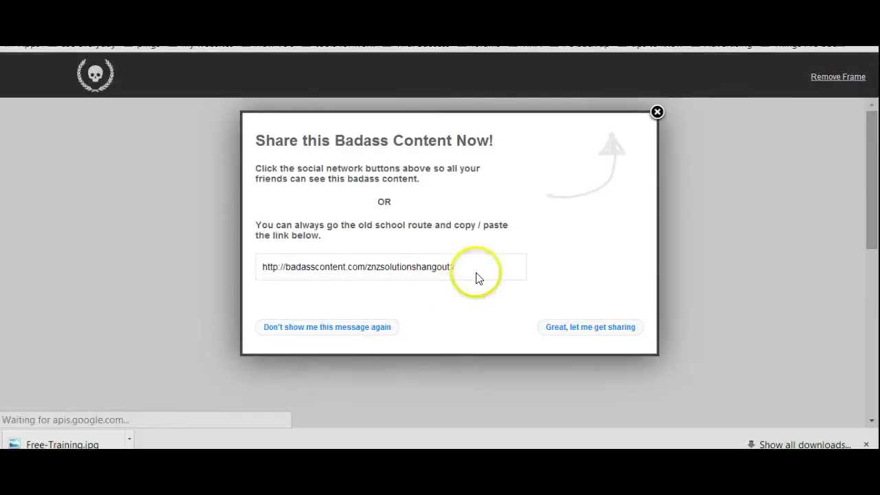
click(312, 280)
triple_click(260, 266)
key(ctrl+c)
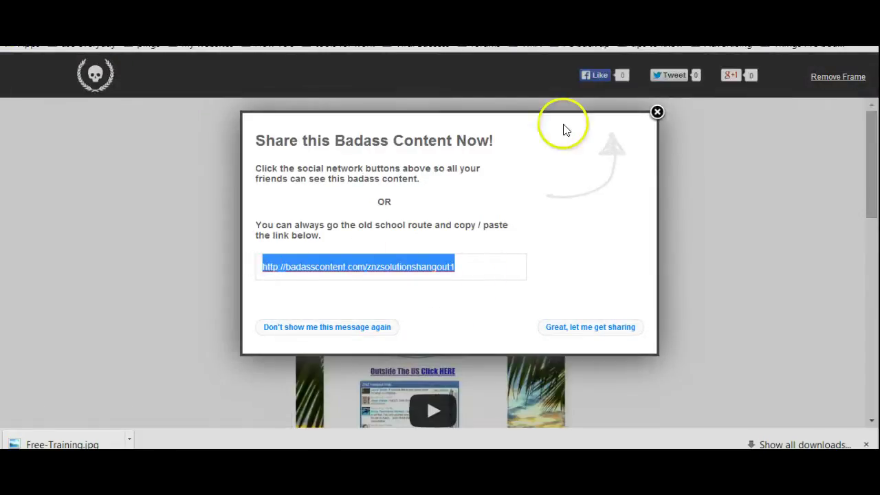
click(657, 111)
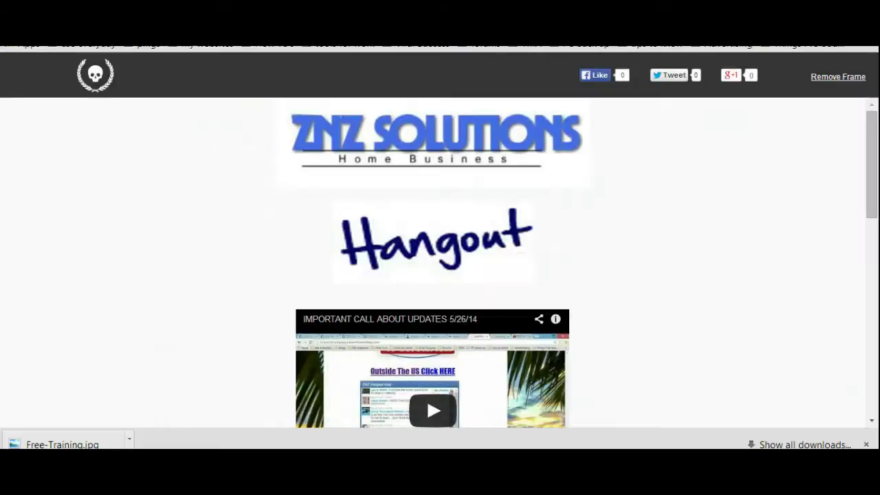
click(261, 34)
scroll(482, 192, up, 10)
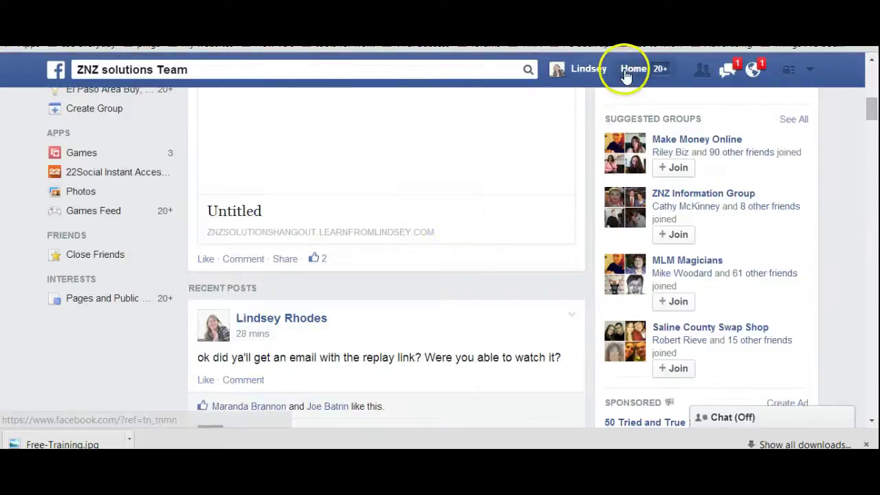
scroll(438, 235, up, 3)
scroll(438, 234, up, 3)
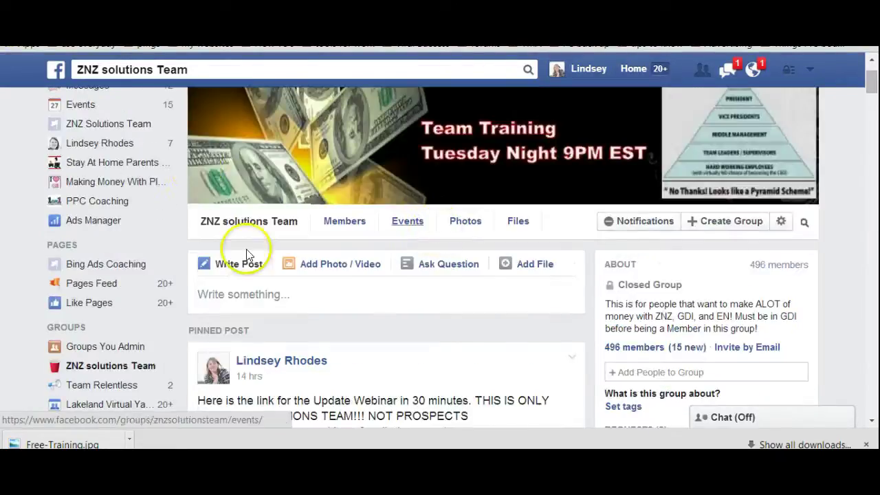
click(243, 282)
key(ctrl+v)
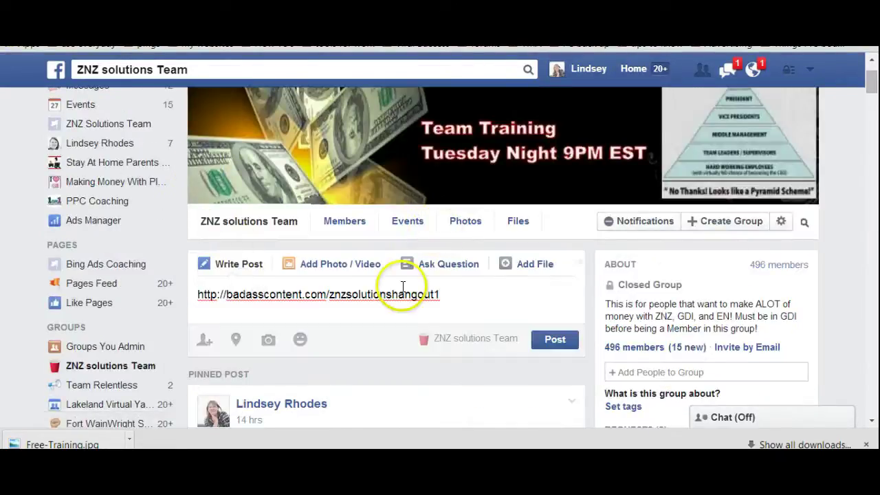
scroll(403, 288, down, 1)
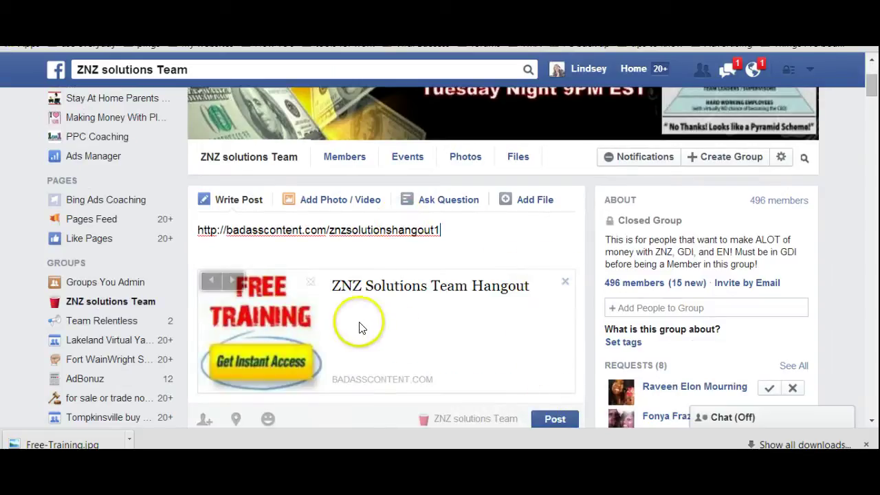
click(545, 420)
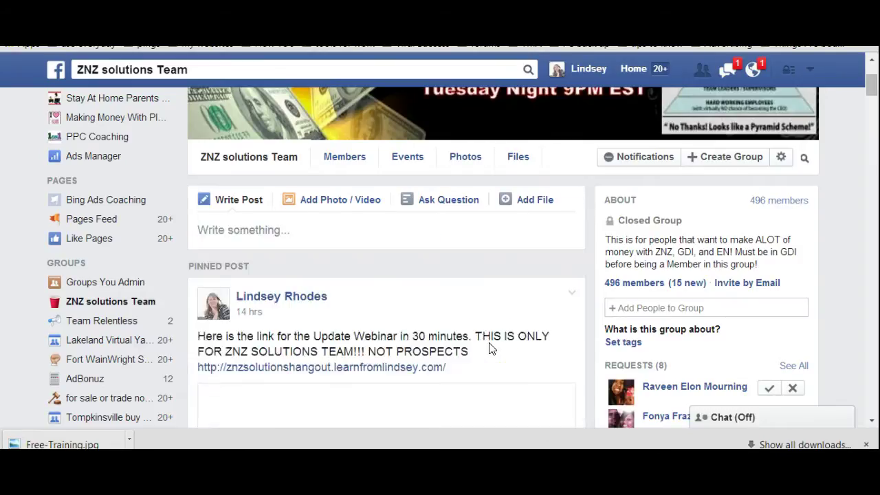
Open the badasscontent.com link from the new group post, dismiss the share message, and look through the Hangout page.
scroll(489, 348, down, 9)
click(300, 270)
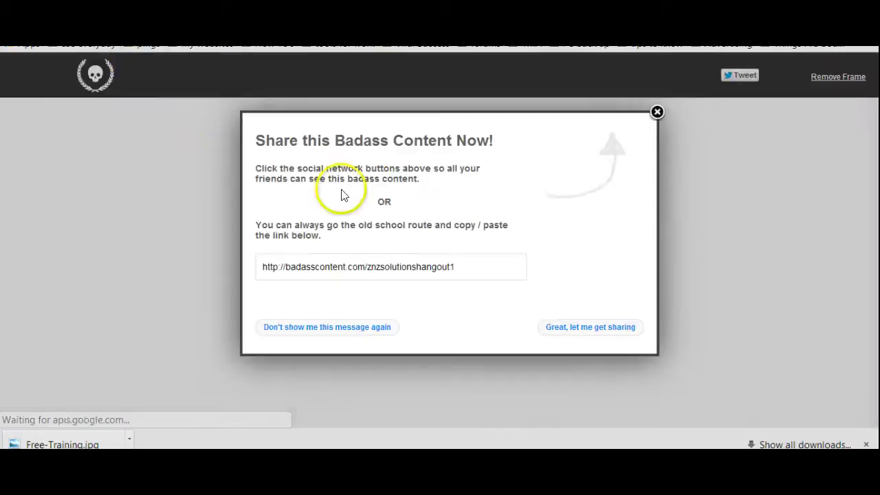
click(660, 112)
scroll(651, 217, down, 8)
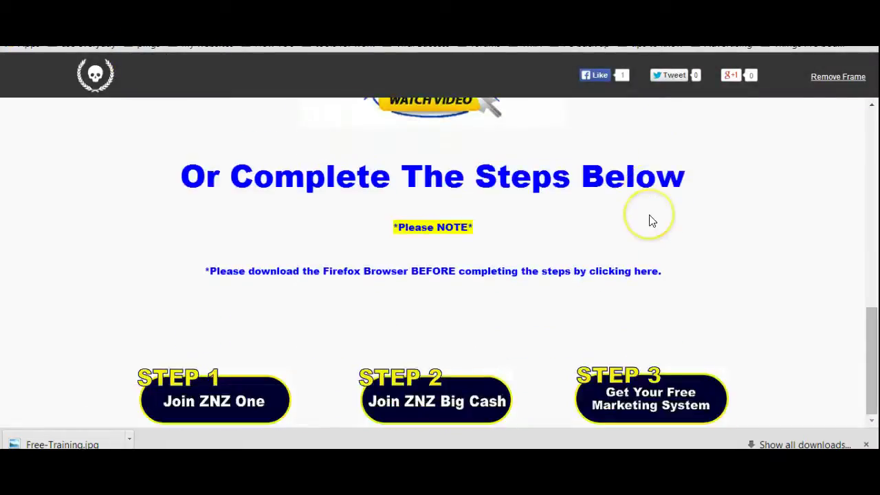
scroll(651, 218, up, 6)
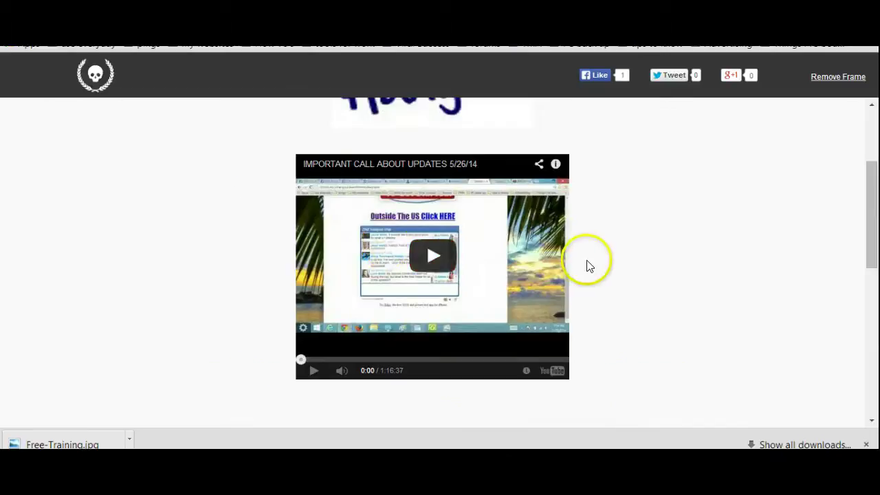
scroll(550, 296, down, 6)
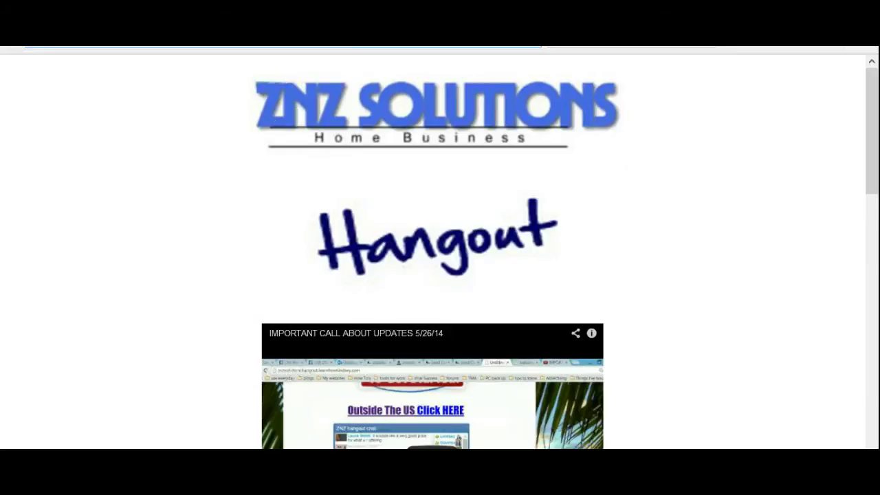
click(334, 403)
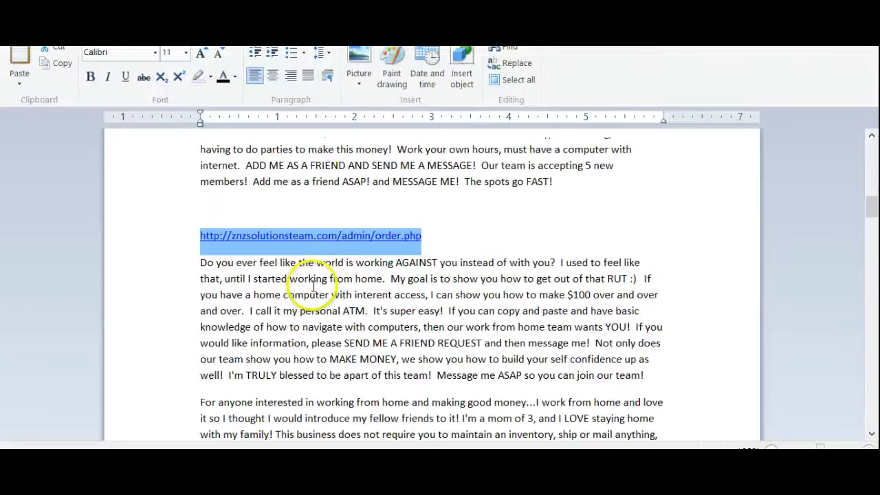
click(410, 212)
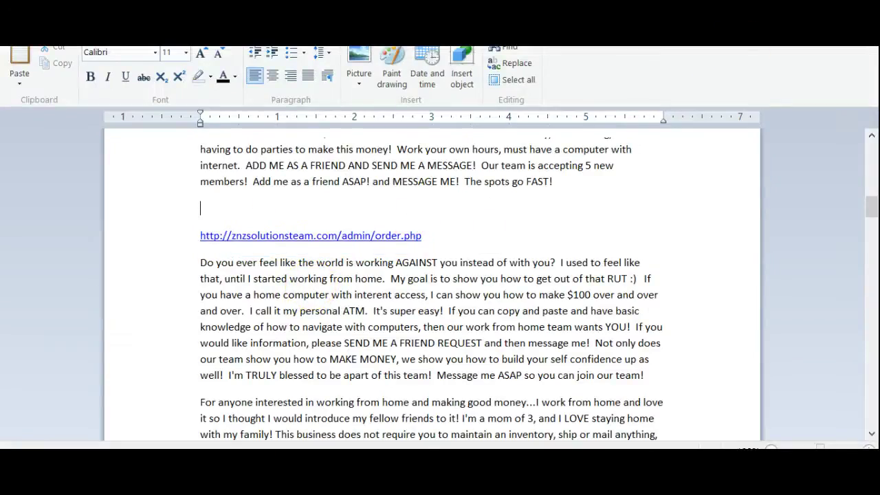
key(alt+Tab)
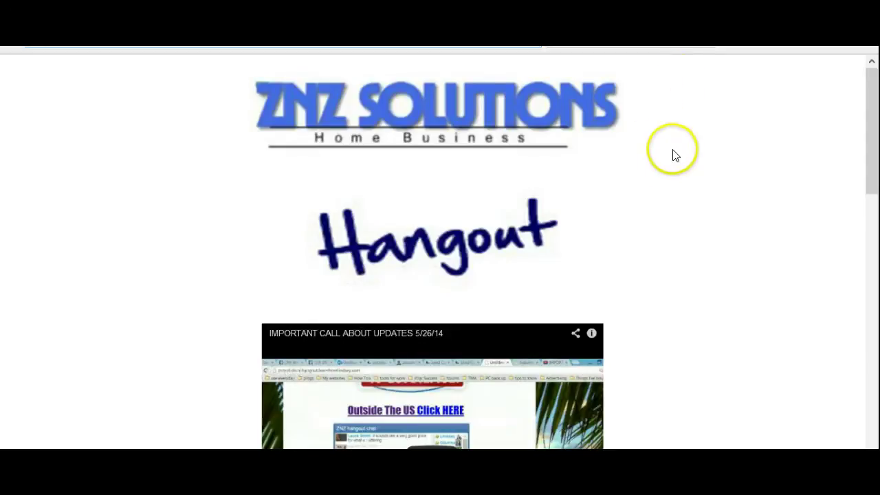